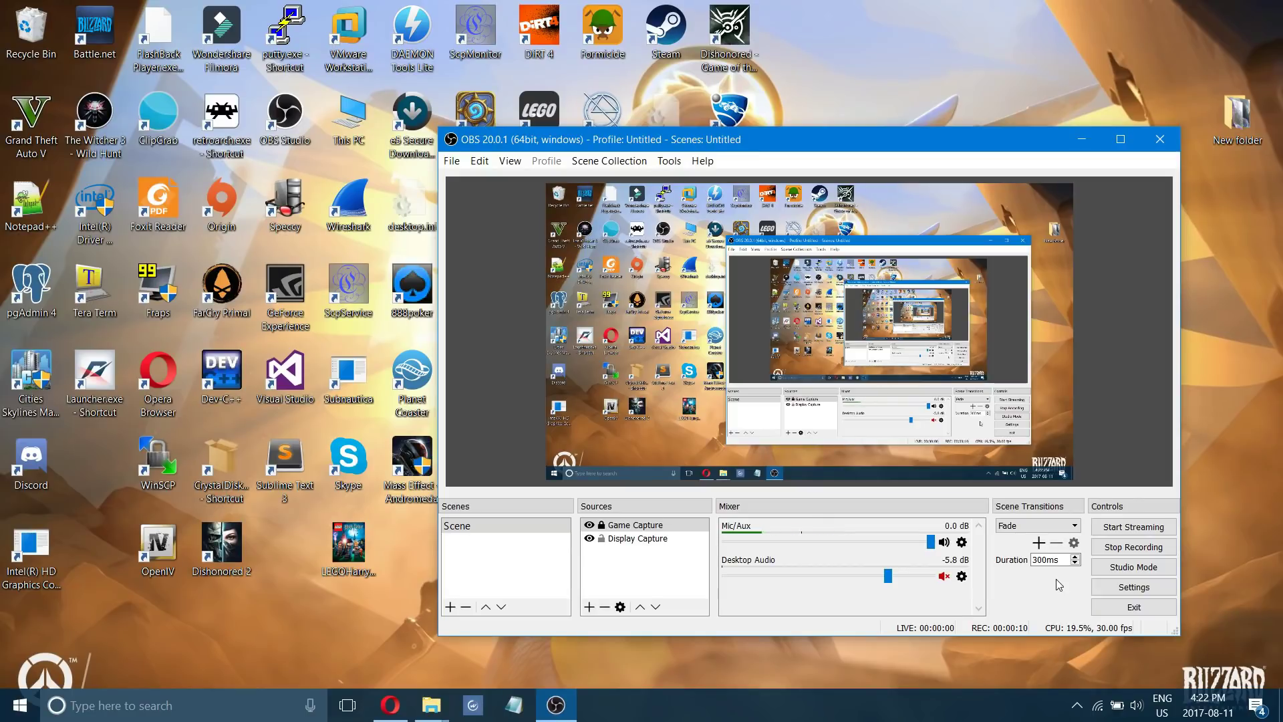
Step: Open OBS Settings and show the Output page's streaming setup: x264, CBR, 5000 bitrate
left_click(1109, 590)
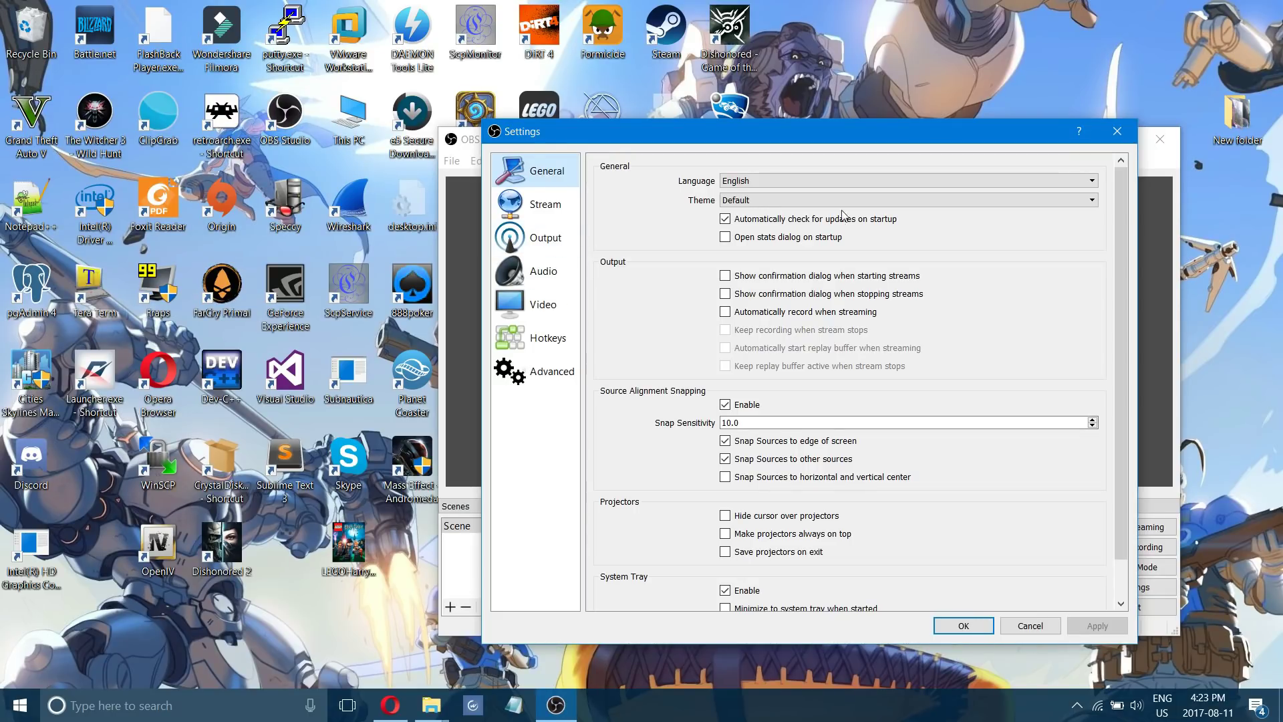
scroll(859, 224, "down", 1)
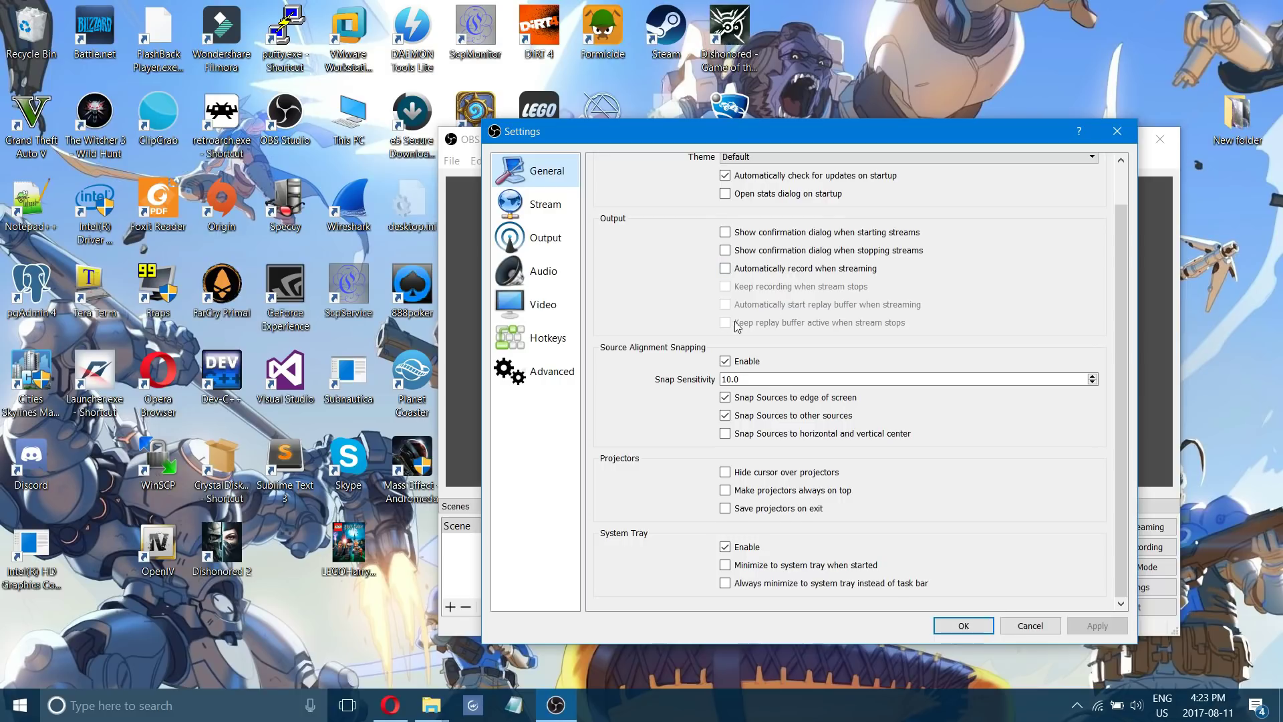
scroll(679, 332, "up", 1)
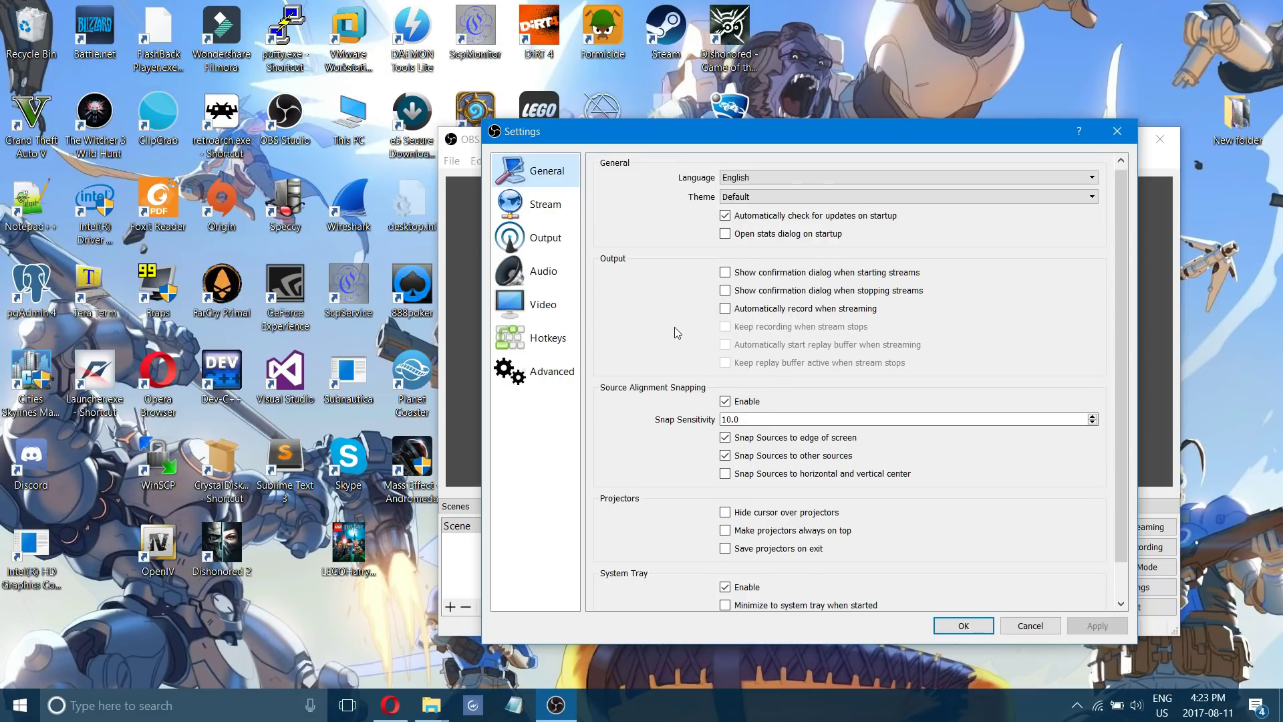
left_click(552, 243)
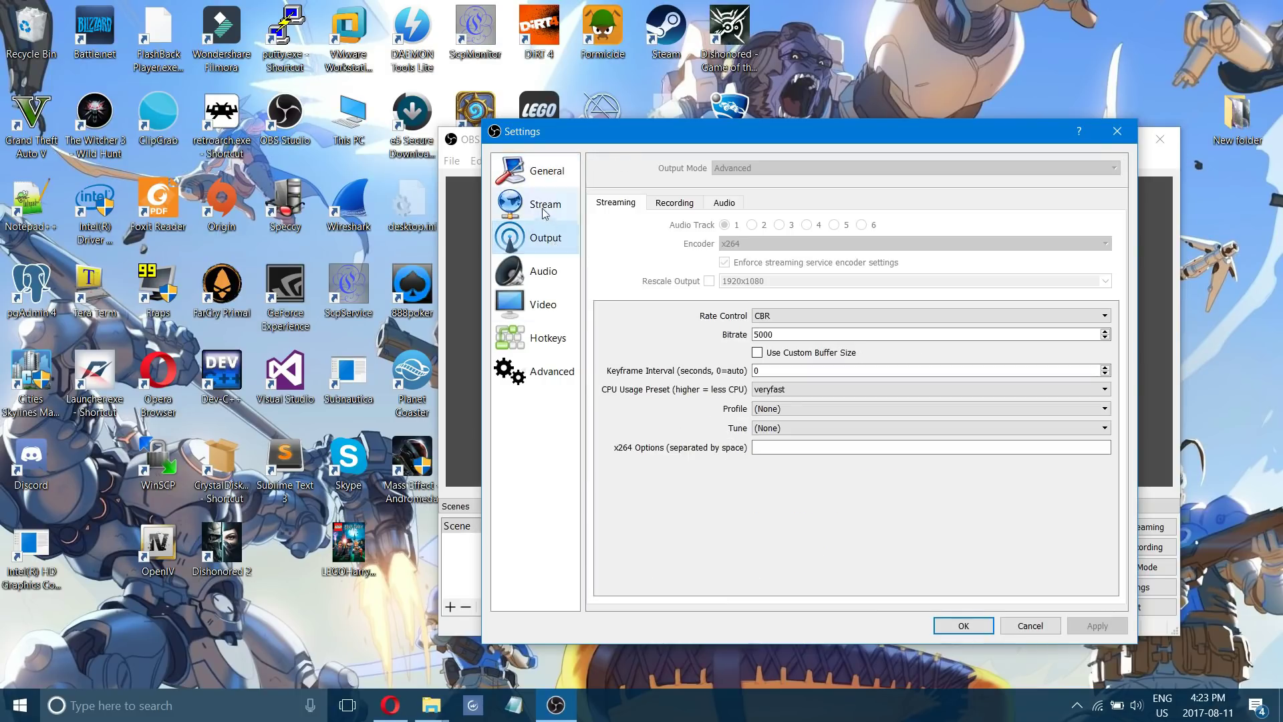
Step: Show the Recording tab: mp4 format, x264 encoder, 1920x1080 rescale, CBR at 2500
left_click(673, 206)
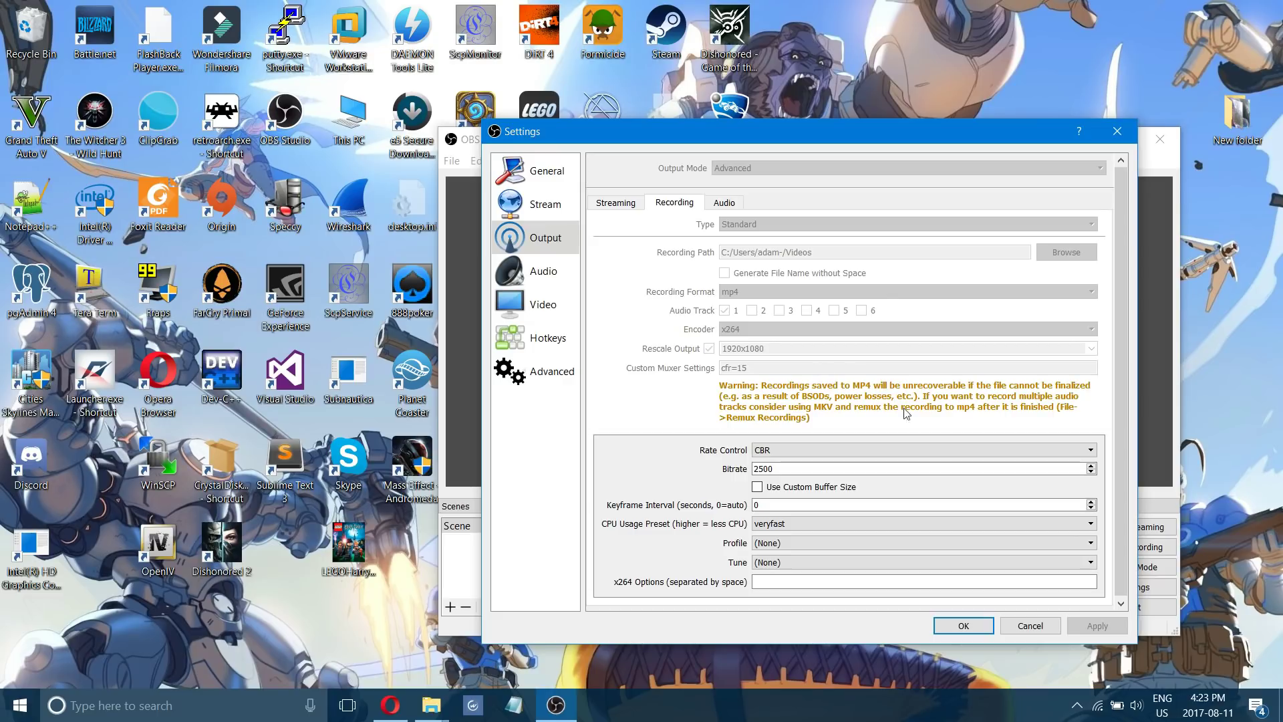
scroll(933, 364, "down", 1)
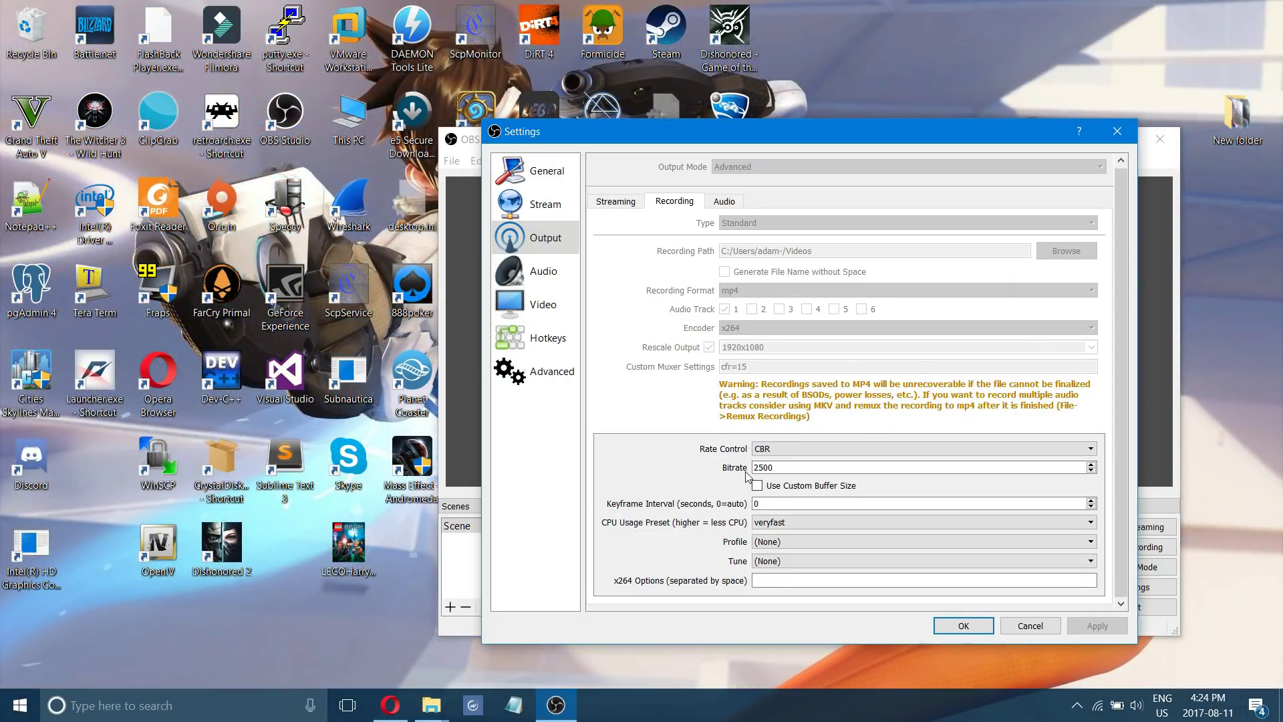
Step: Enter 10000 in the Recording tab's Bitrate field, replacing 2500
left_click(788, 466)
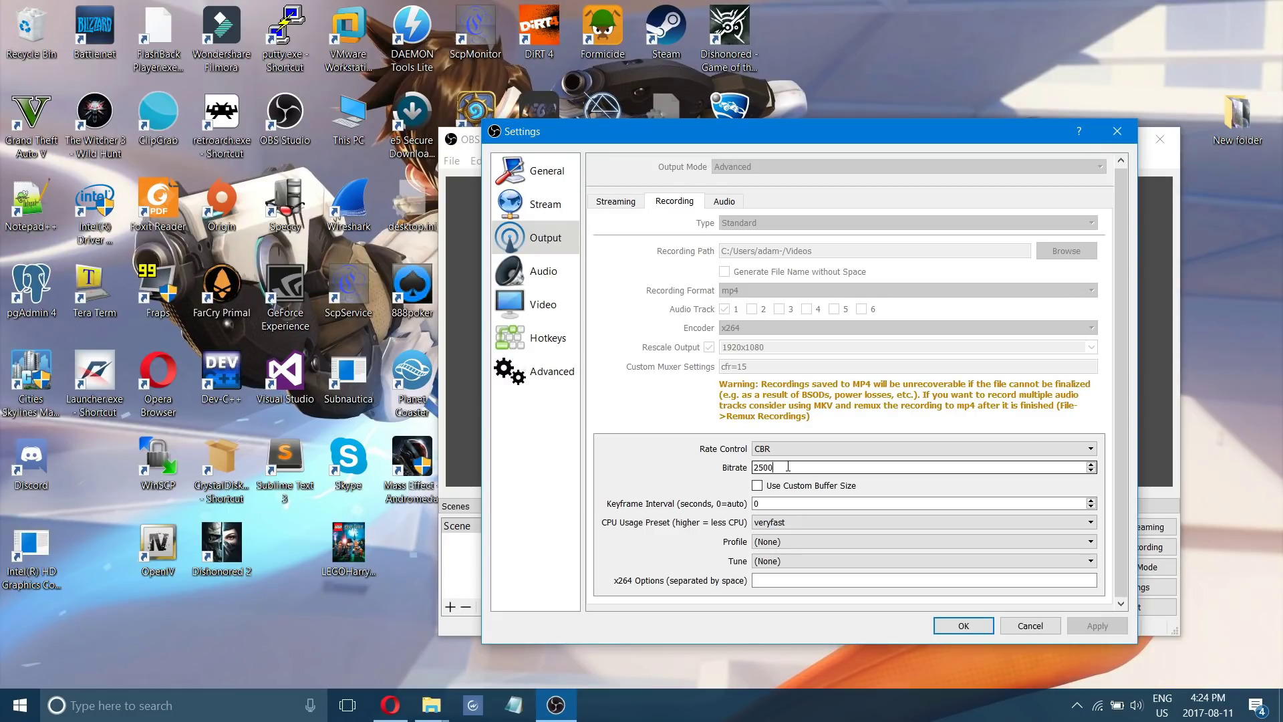
double_click(744, 473)
type("5000")
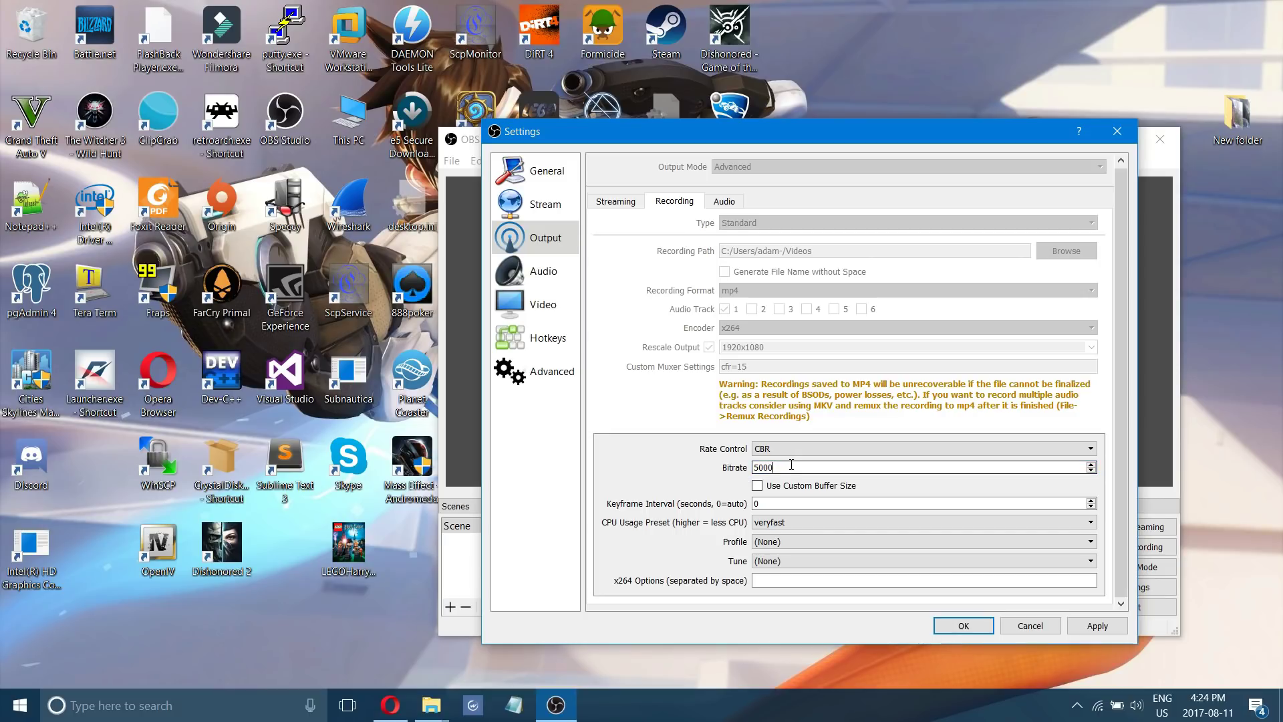
double_click(790, 466)
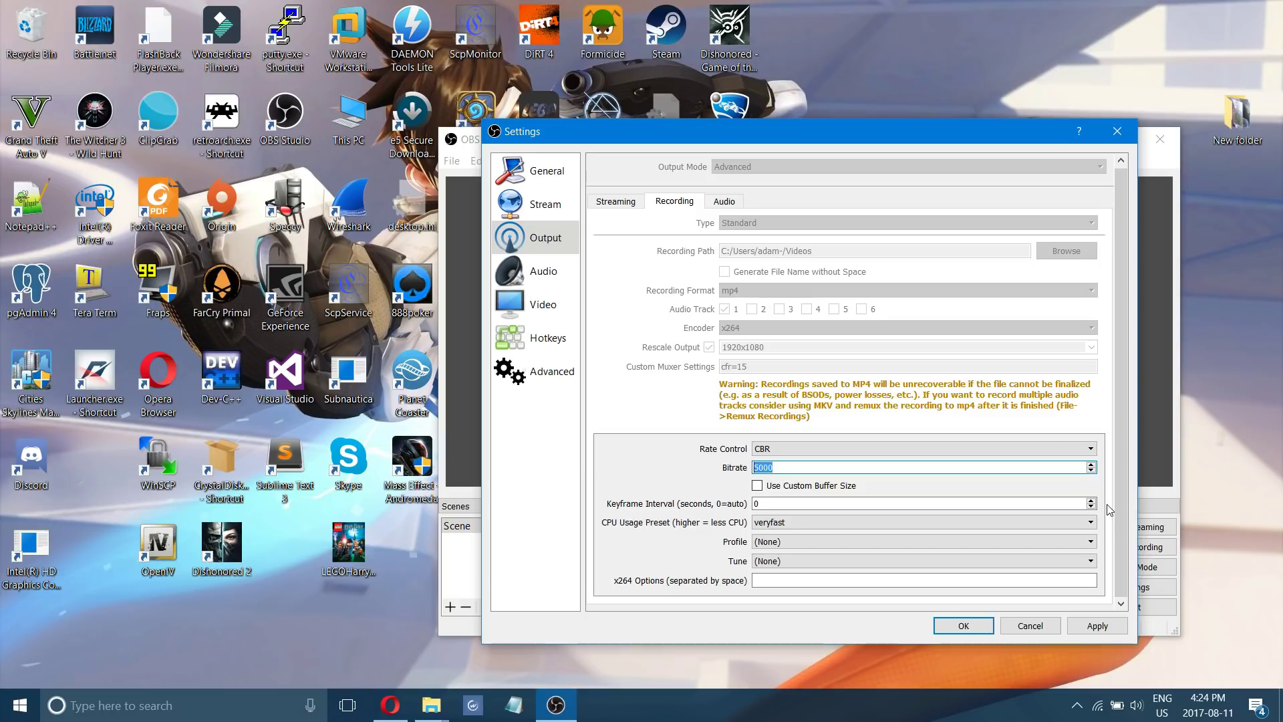
type("10000")
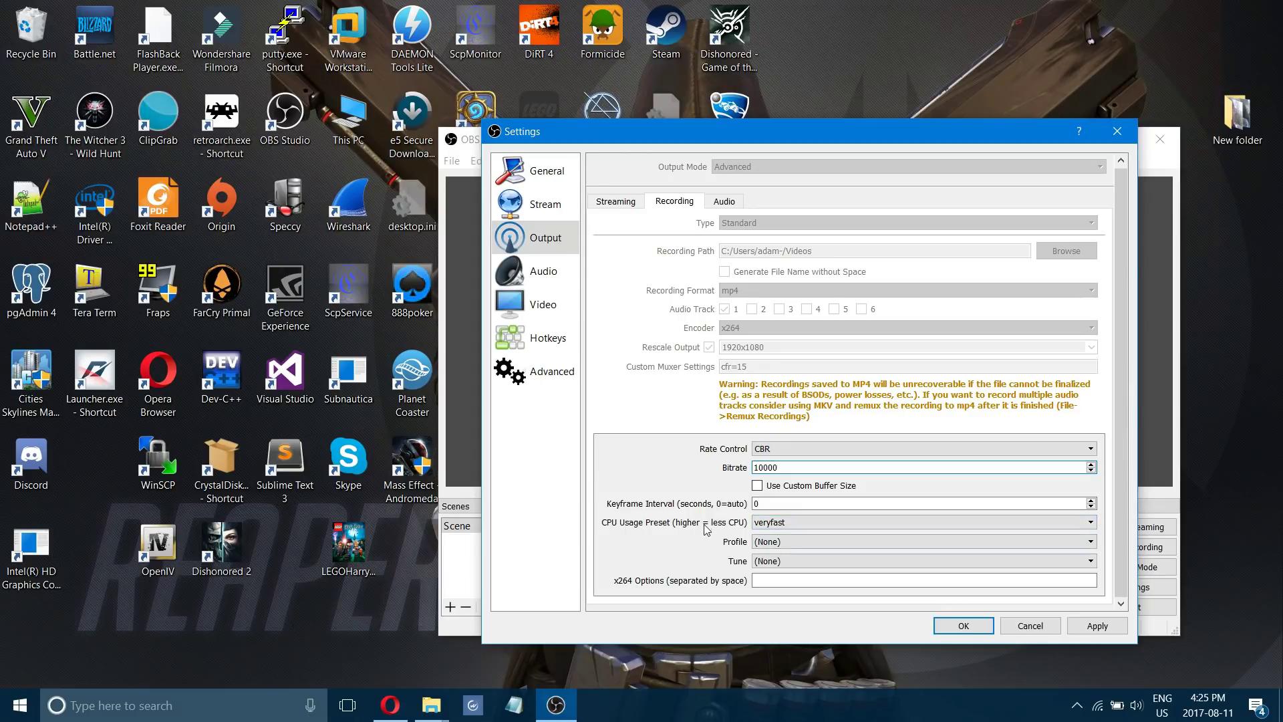
left_click(772, 523)
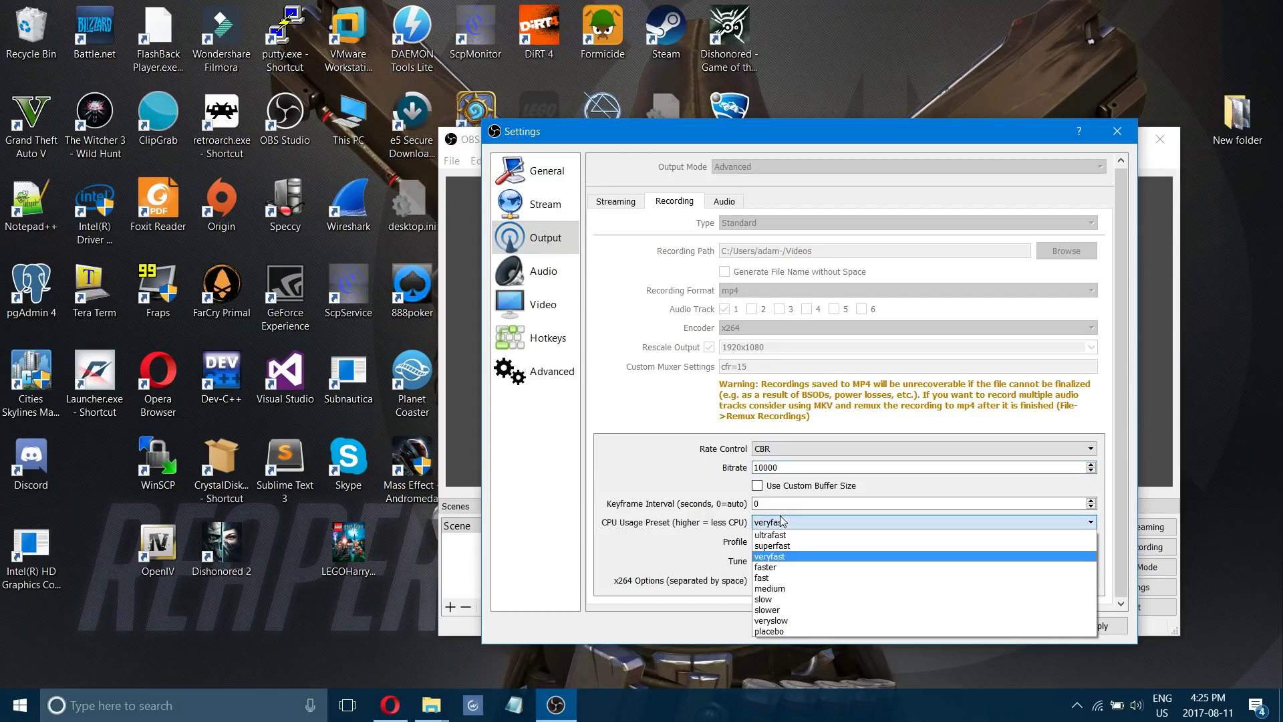
left_click(773, 557)
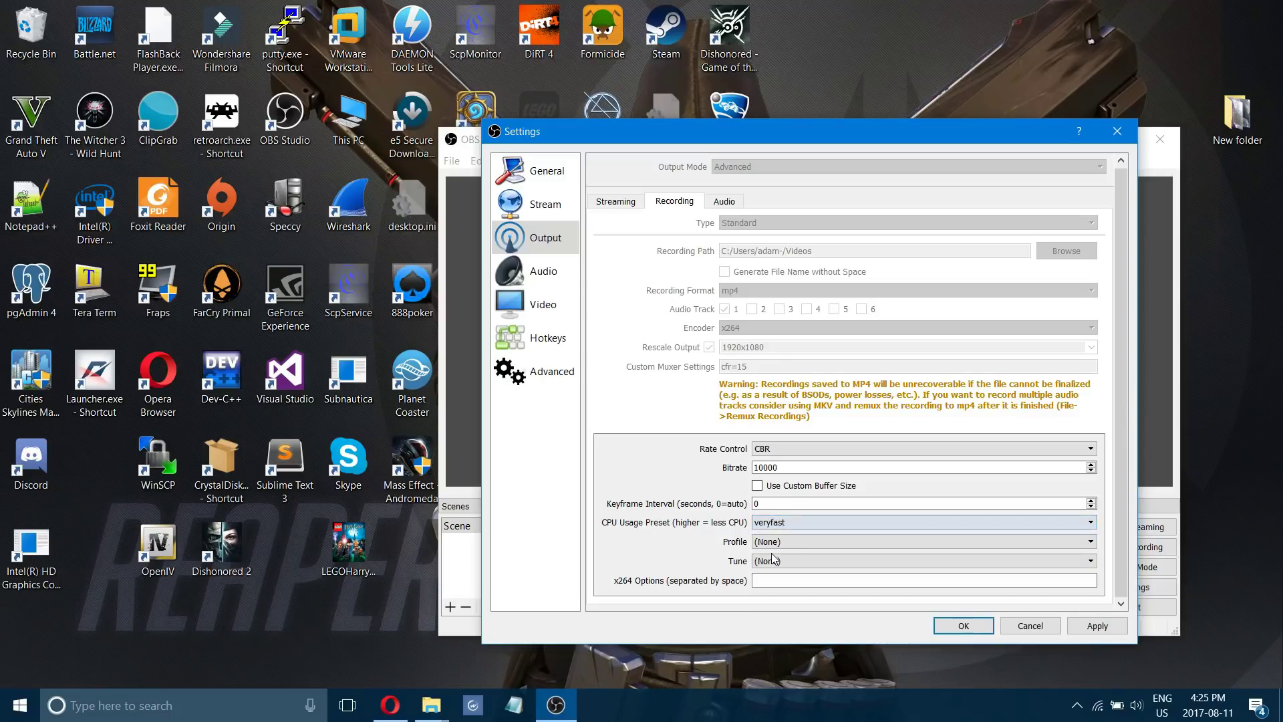
left_click(773, 525)
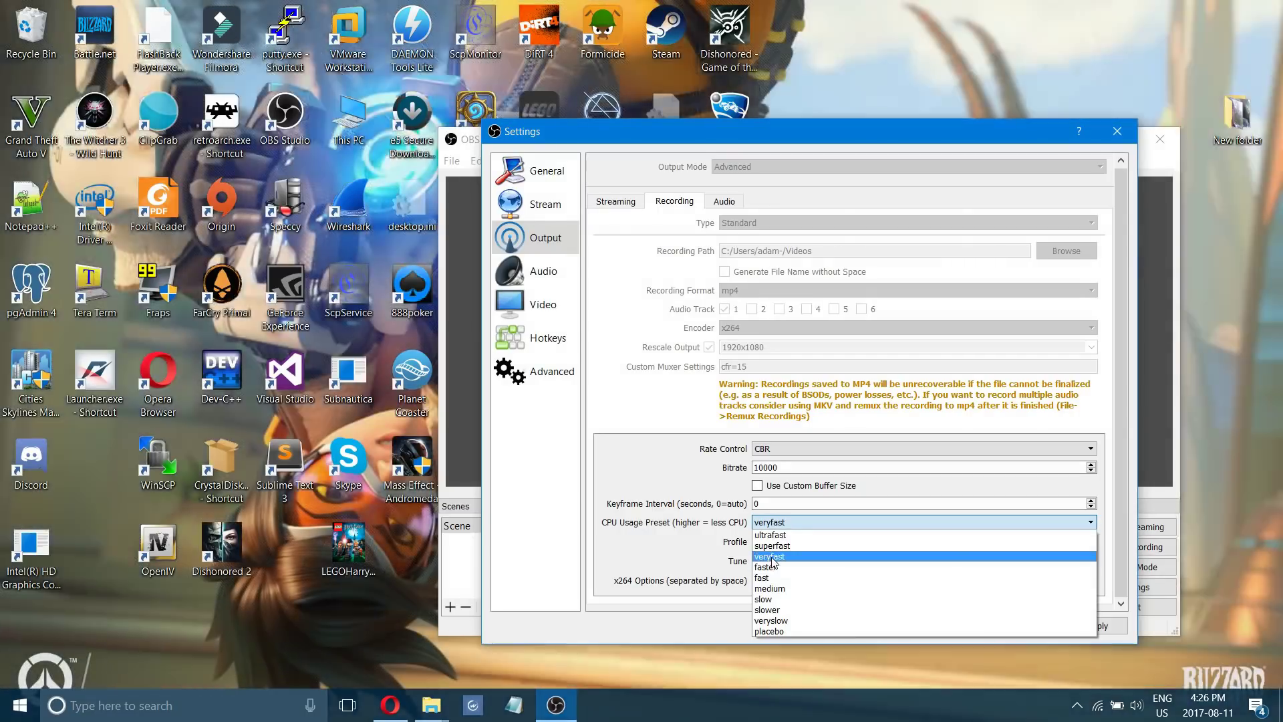
key("Escape")
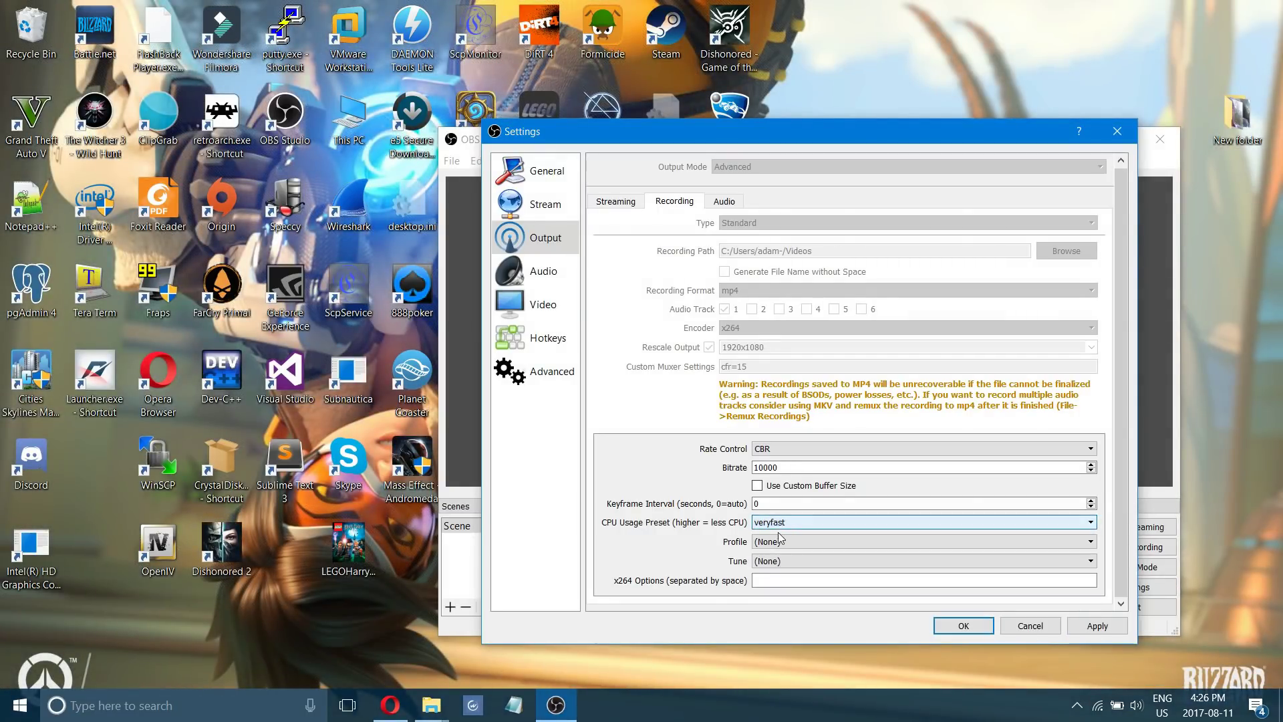
left_click(778, 581)
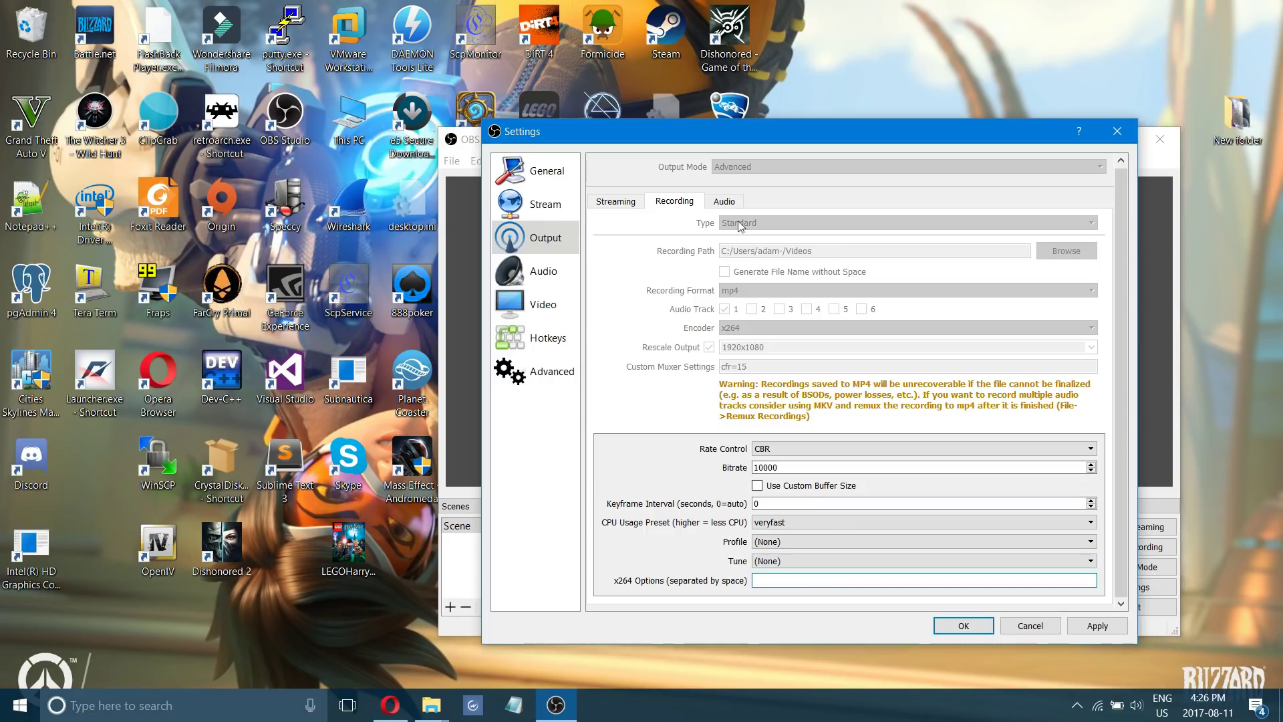
Step: Review the audio track bitrates, Track 1 at 256 and the others at 160
left_click(725, 202)
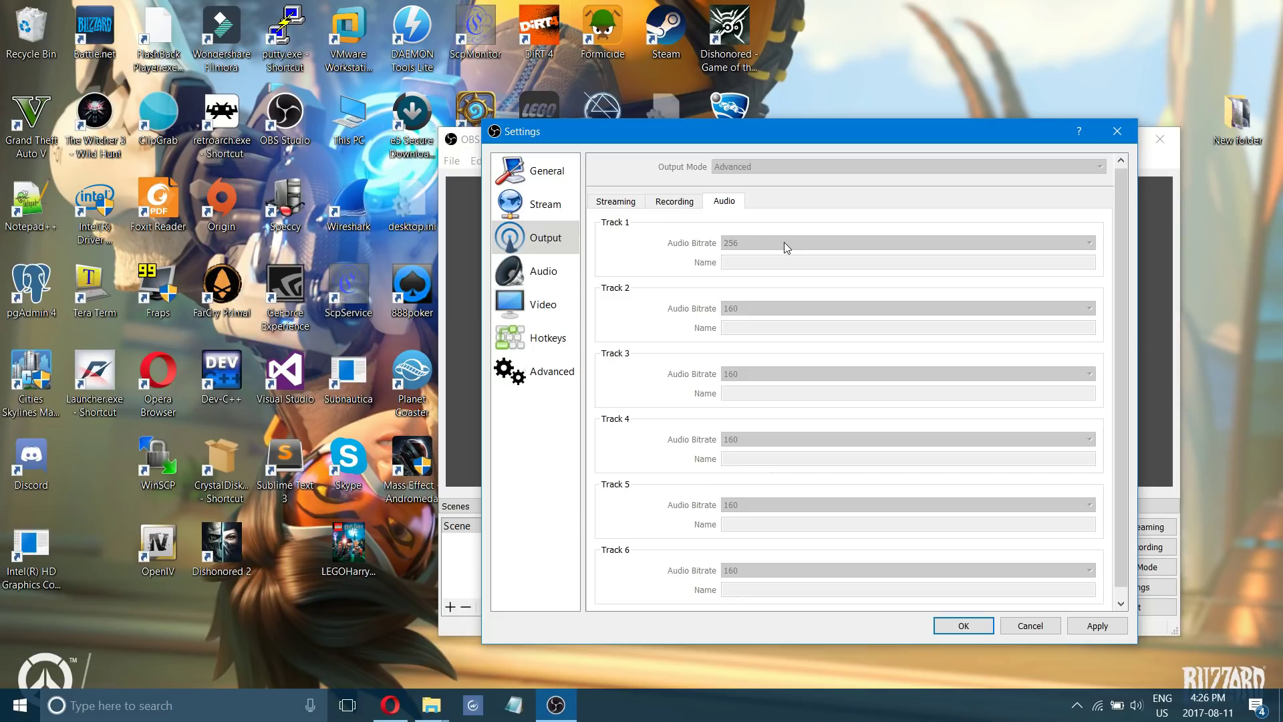
left_click(566, 303)
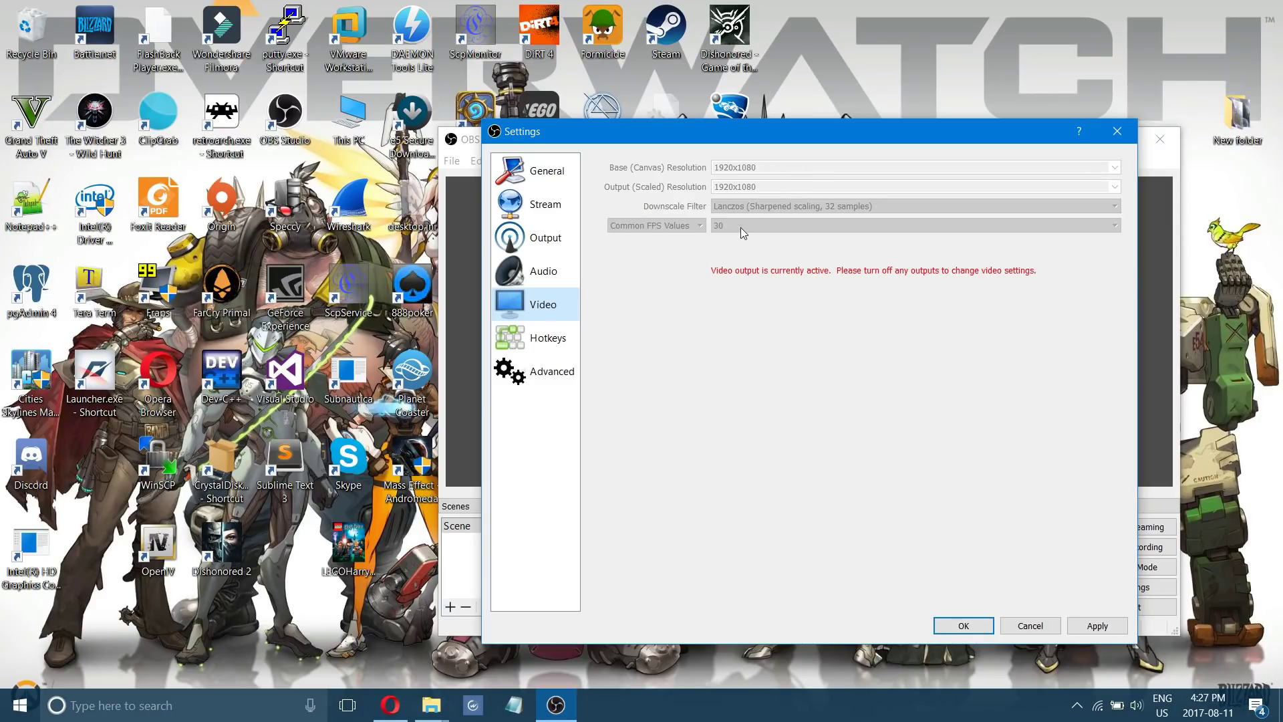
Step: Recheck the Recording tab's CPU Usage Preset list, then view the locked 1920x1080, 30 FPS video settings
left_click(566, 249)
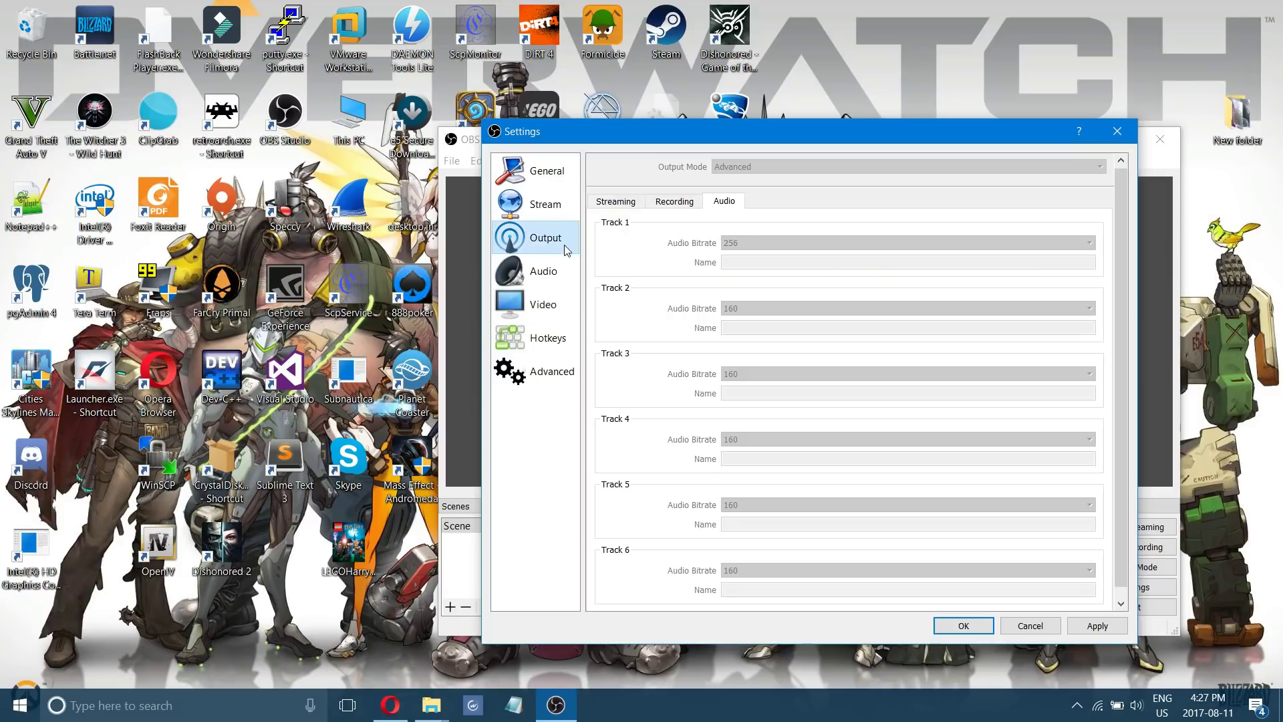
left_click(679, 199)
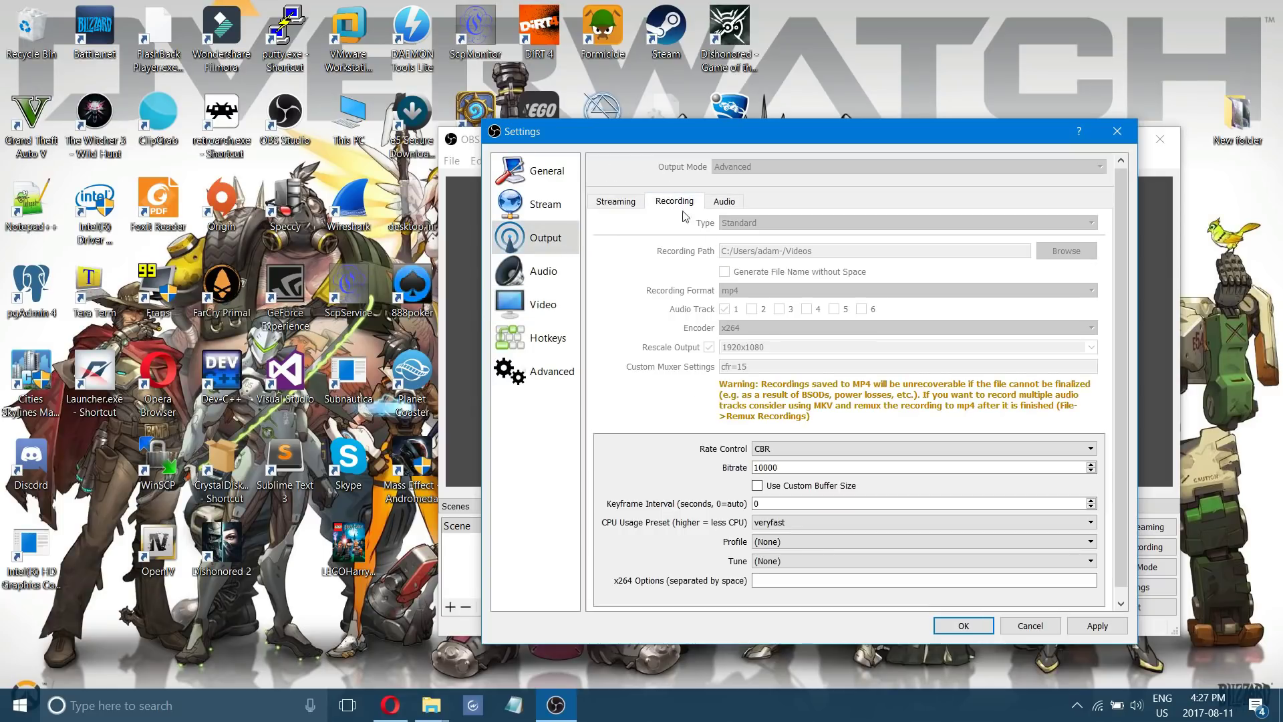
left_click(814, 524)
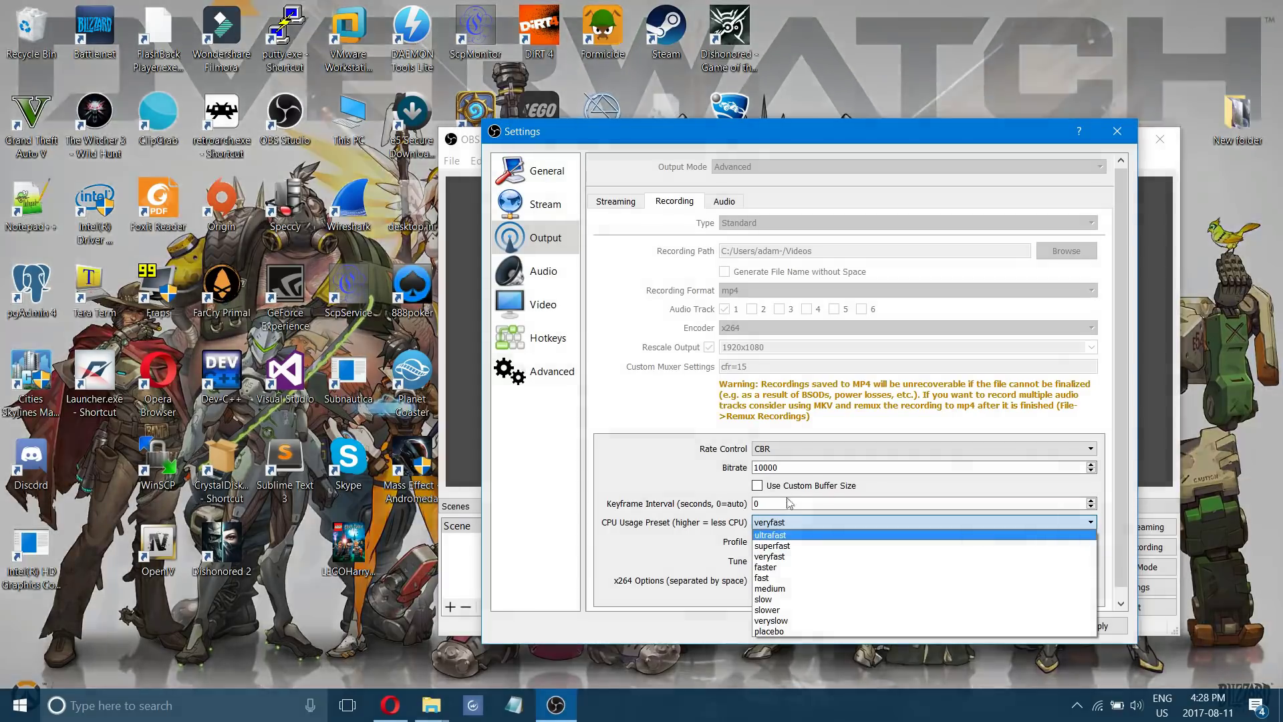
left_click(789, 502)
left_click(560, 309)
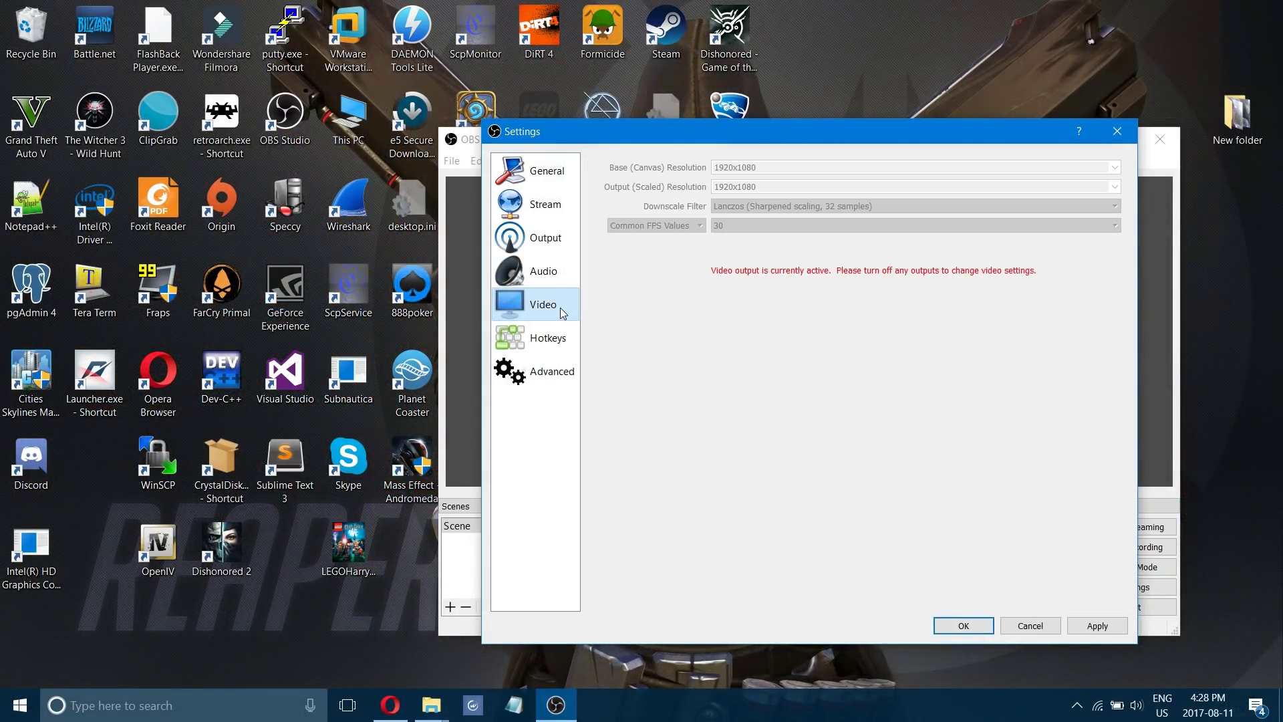
left_click(542, 376)
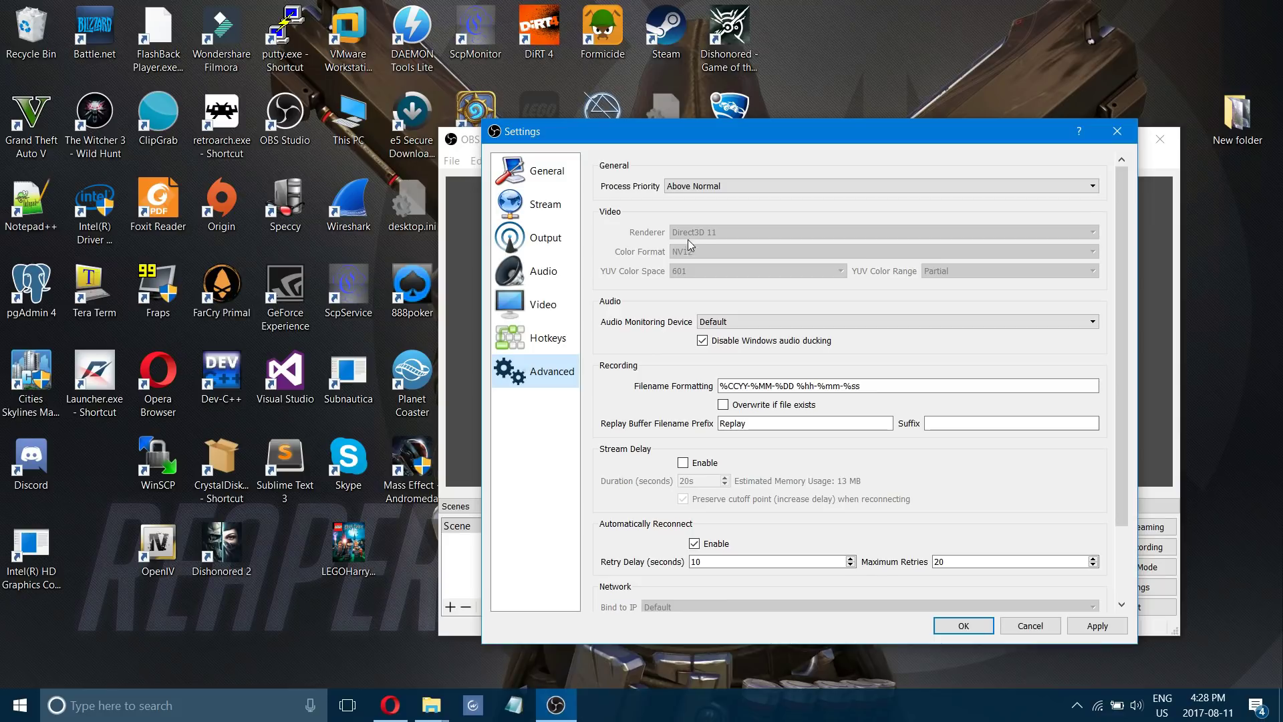
Step: Keep the Advanced page's Process Priority at Above Normal
left_click(776, 187)
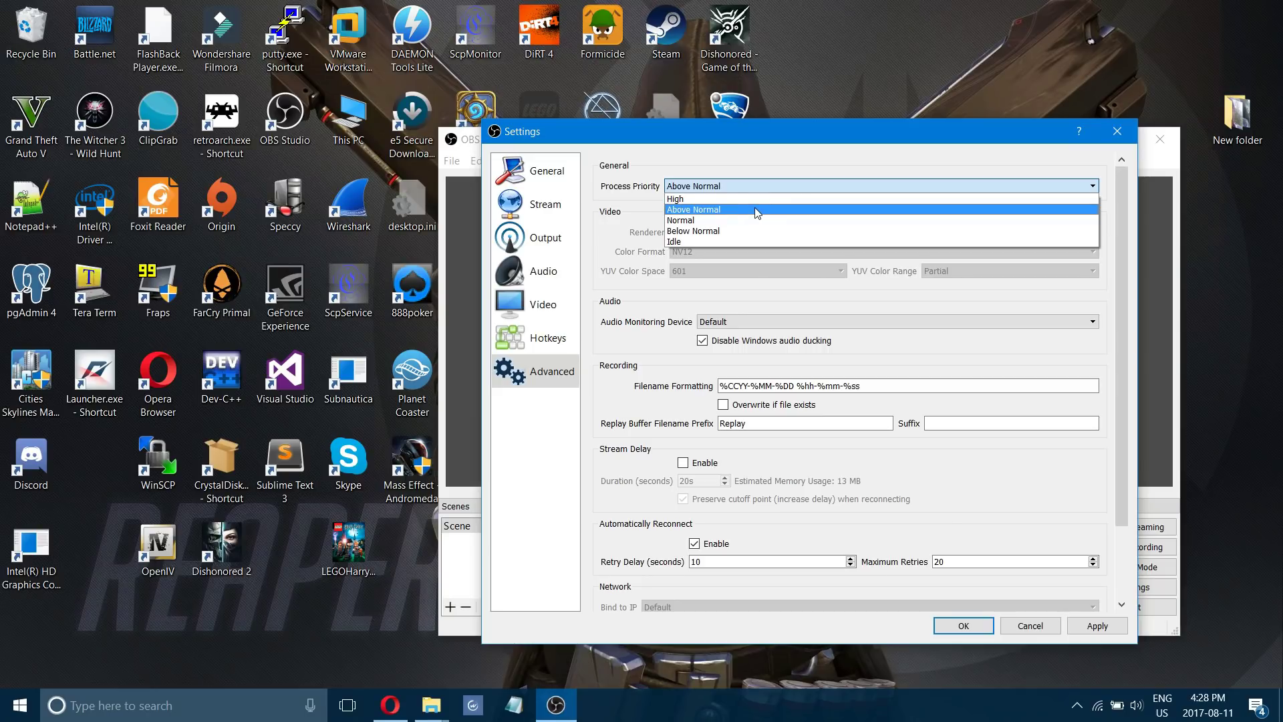
left_click(758, 212)
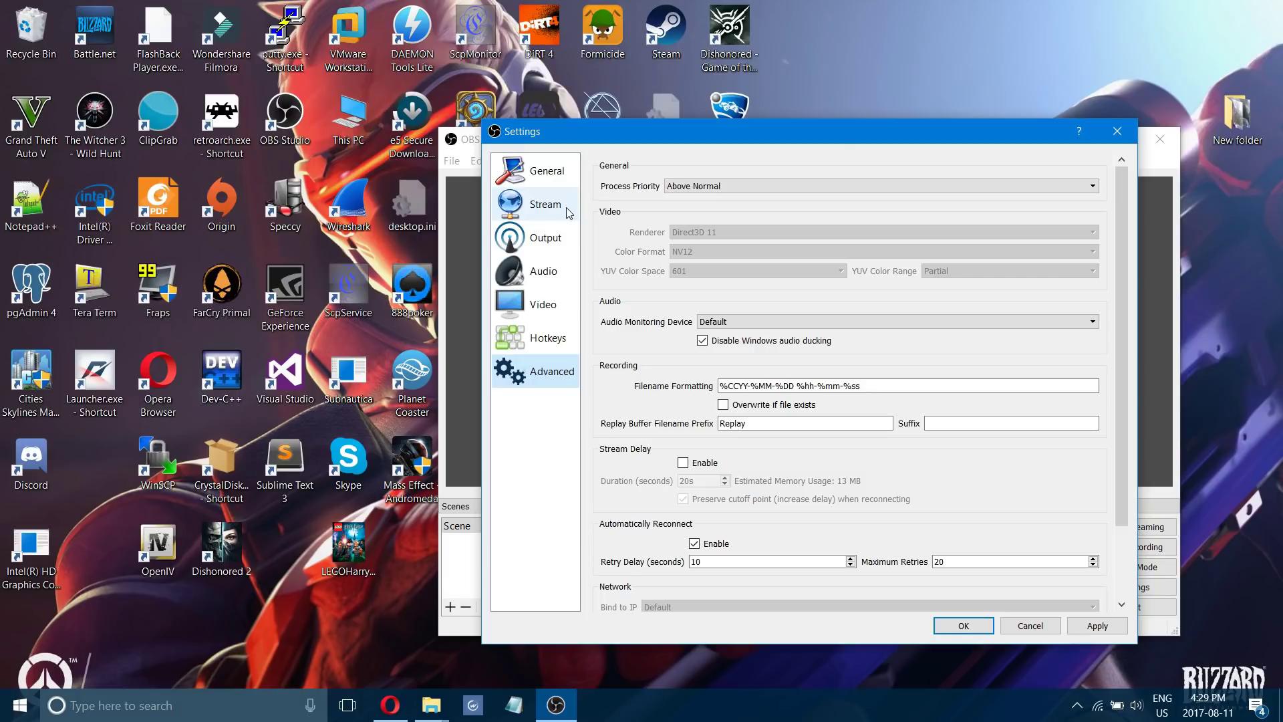
left_click(545, 205)
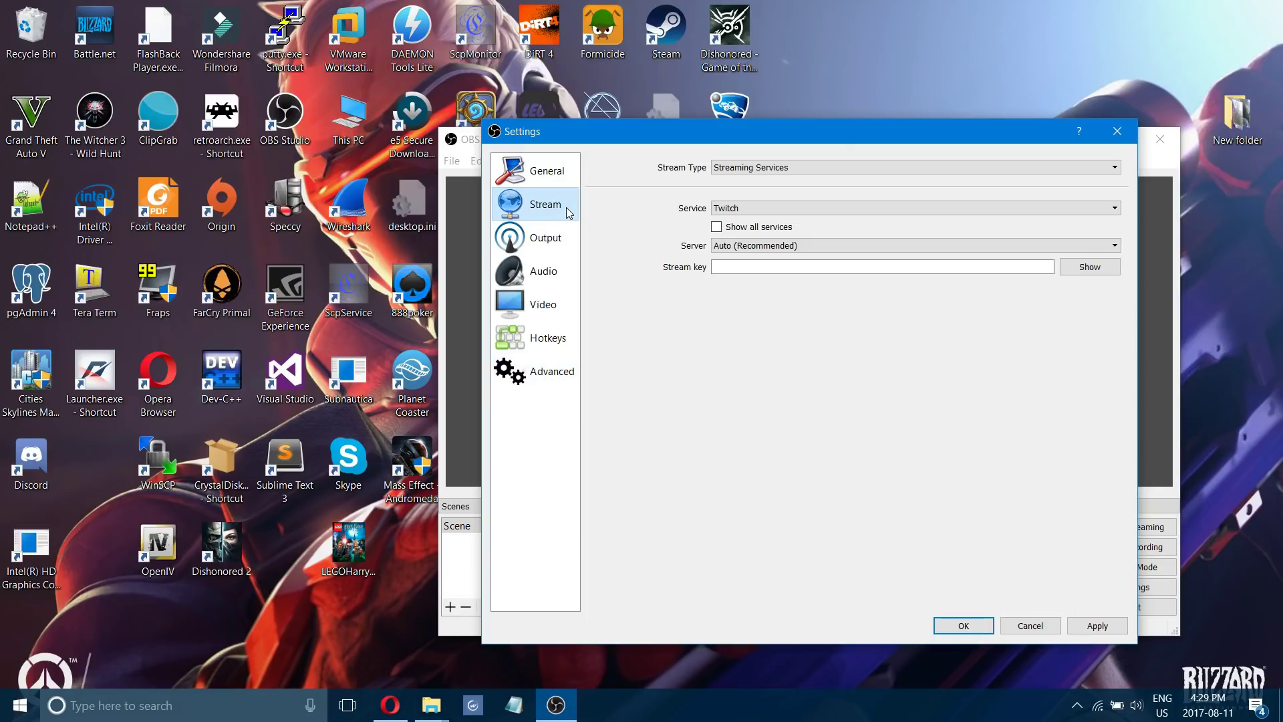
Step: Switch the stream service from Twitch to YouTube / YouTube Gaming, Primary YouTube ingest server
left_click(743, 267)
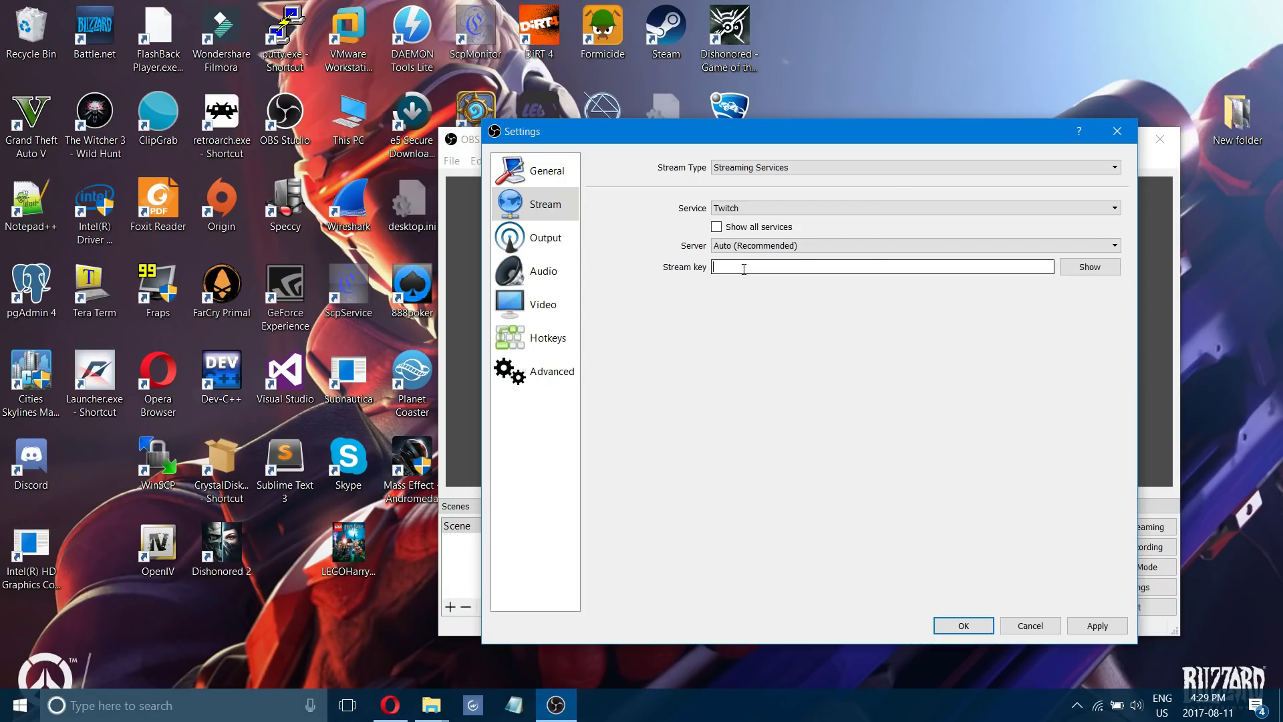
left_click(754, 211)
left_click(755, 214)
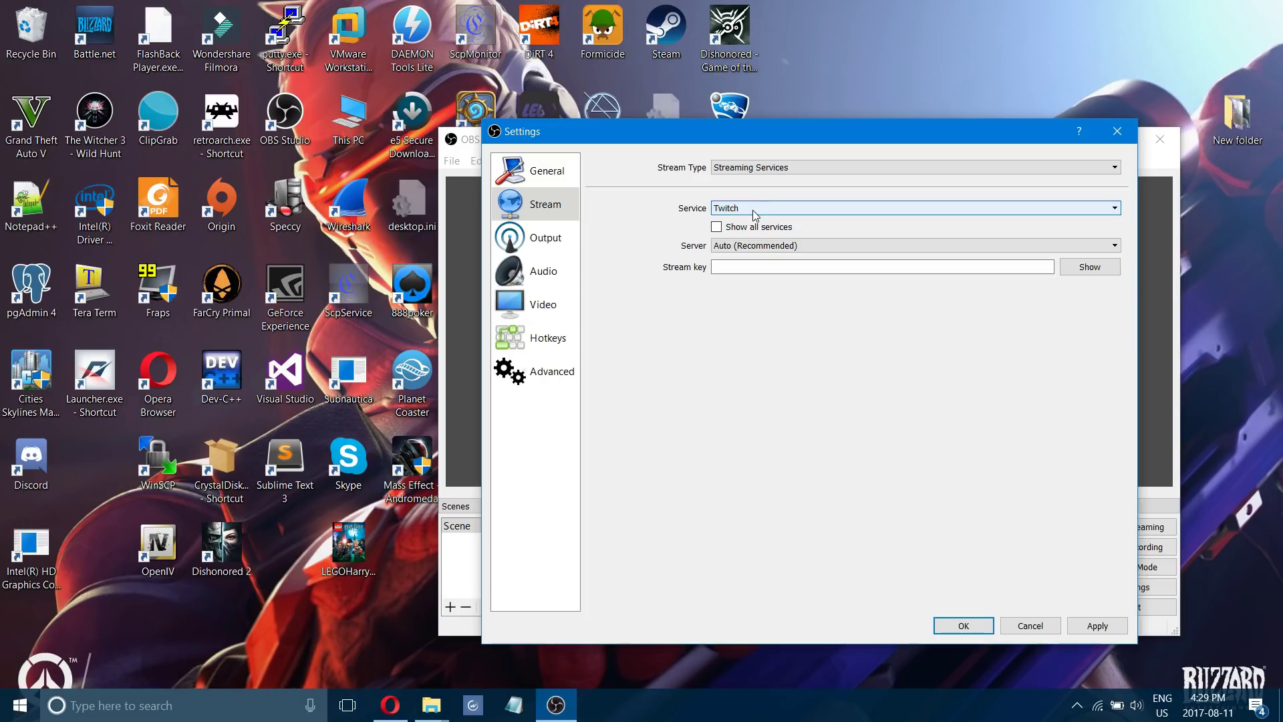
left_click(745, 208)
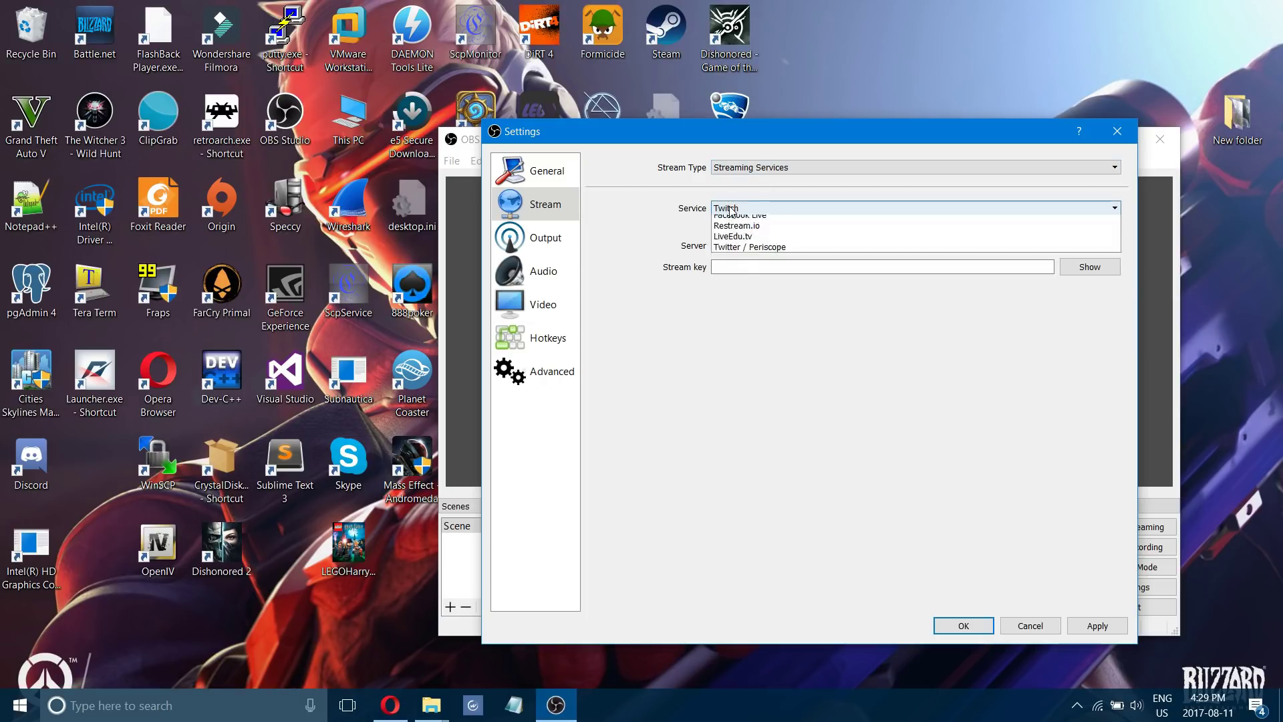
left_click(731, 233)
left_click(720, 267)
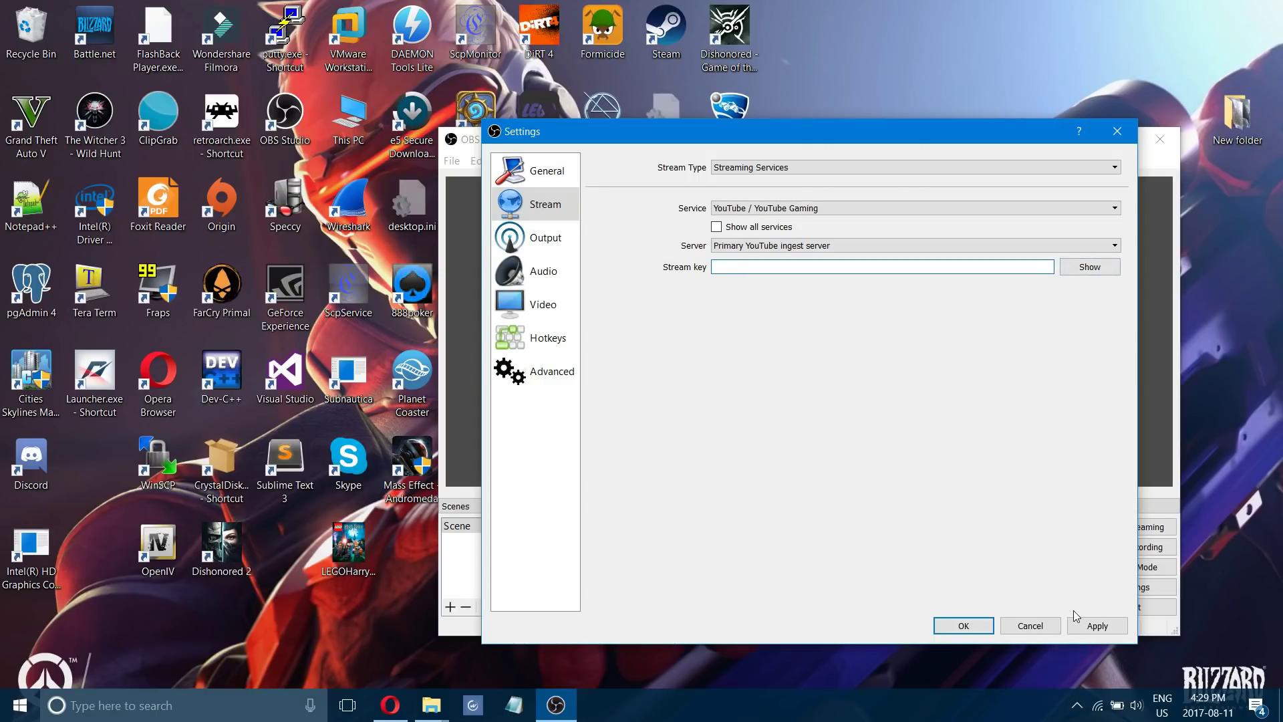
Step: Return to Output's Streaming tab and select its 5000 bitrate value
left_click(547, 238)
left_click(629, 203)
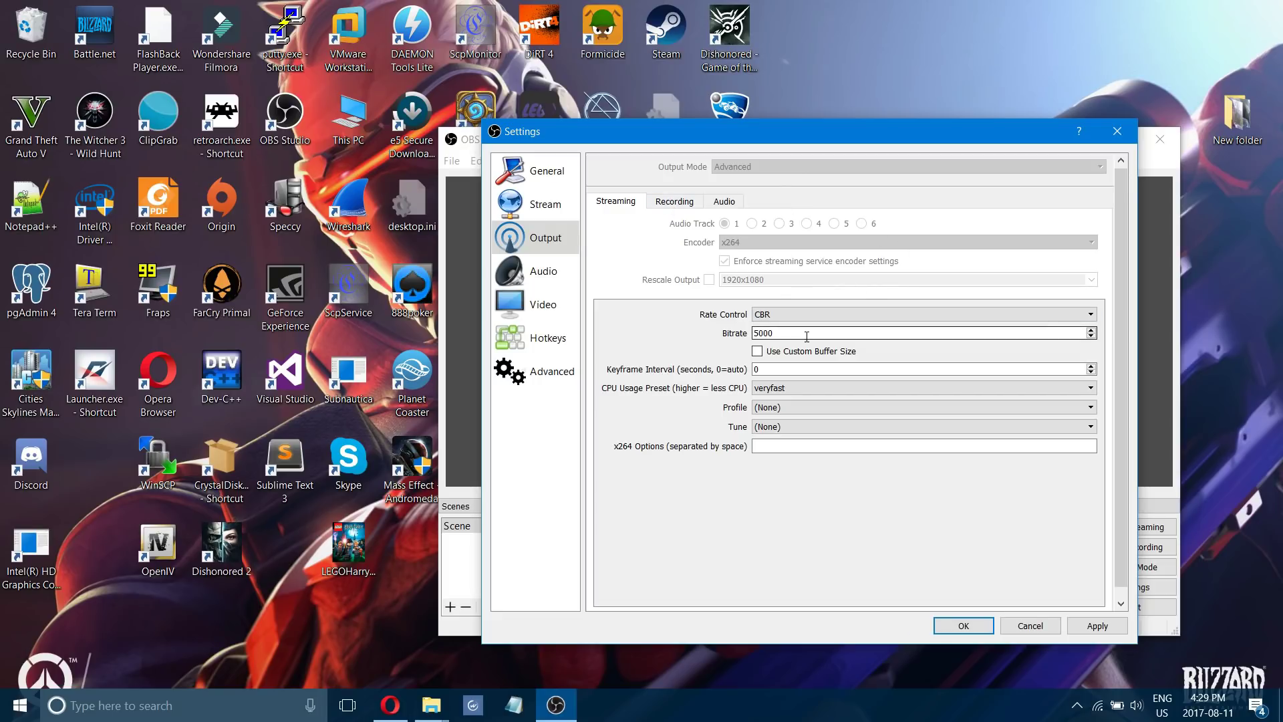
double_click(777, 333)
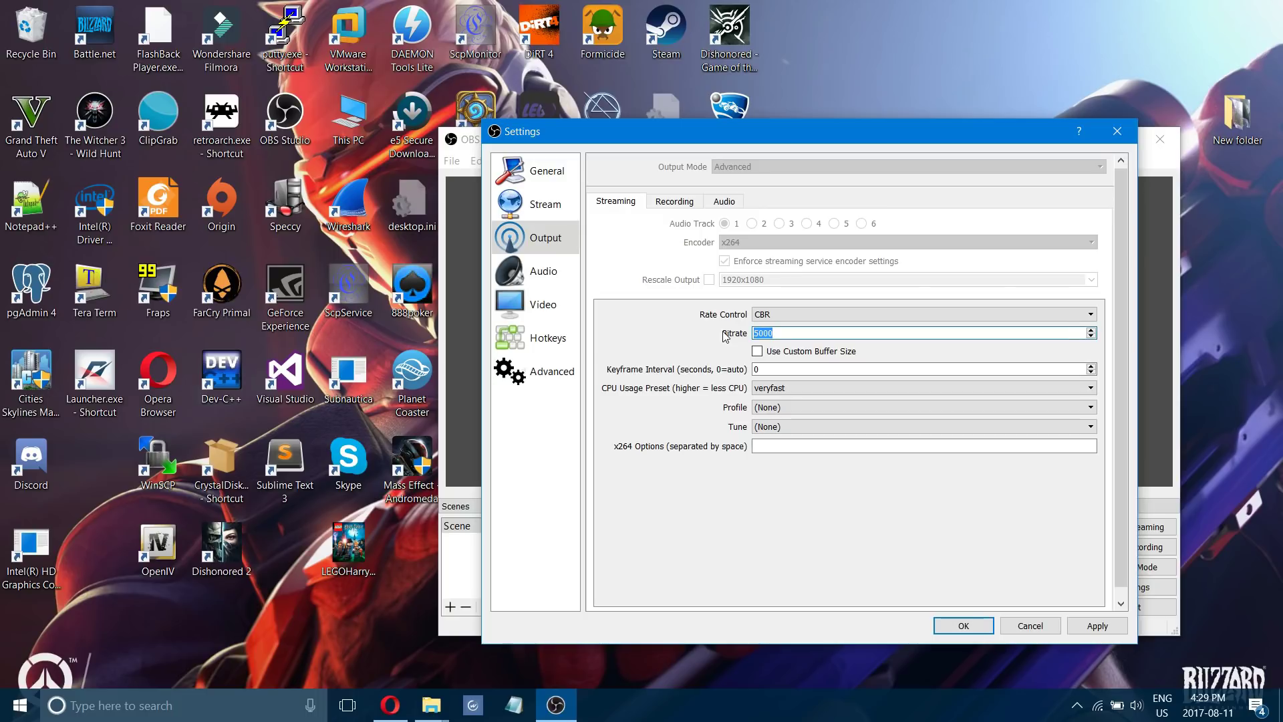